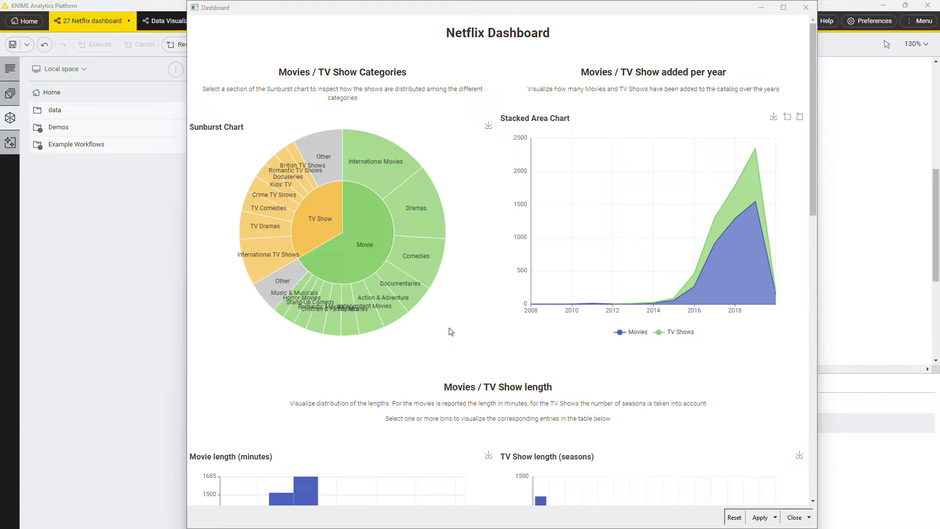
scroll(463, 333, "down", 3)
scroll(464, 333, "down", 3)
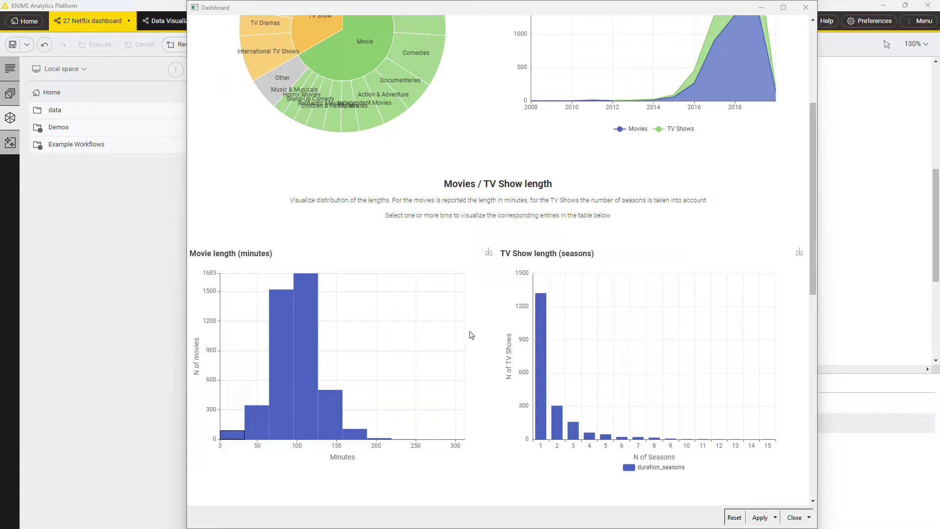
scroll(470, 335, "down", 2)
scroll(483, 331, "down", 1)
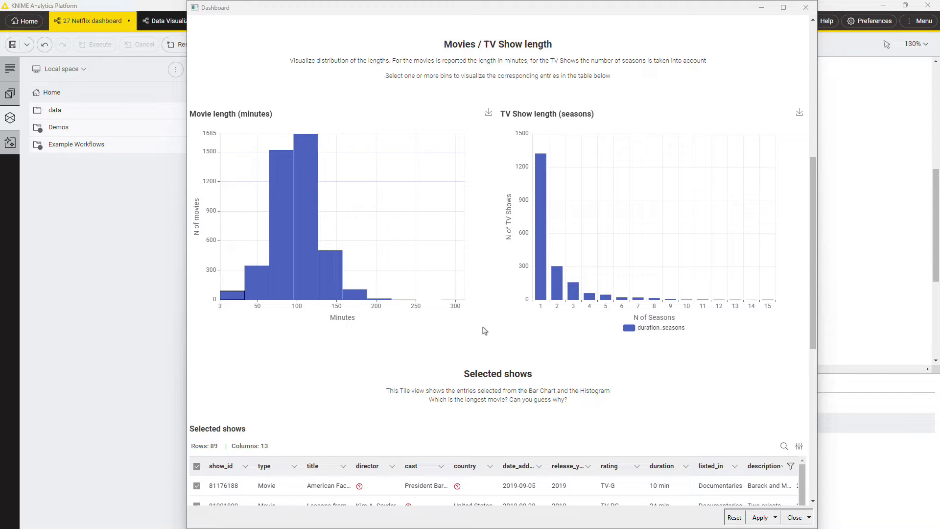
scroll(488, 330, "down", 3)
scroll(487, 330, "down", 2)
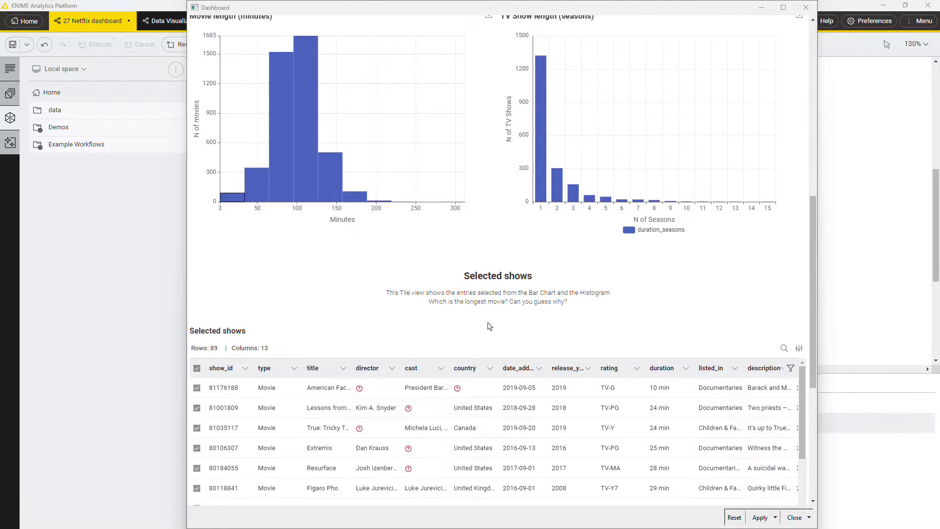
- Select the 157.5–188.4 minute movie bin, then the one-season TV show bar to filter the table
left_click(357, 195)
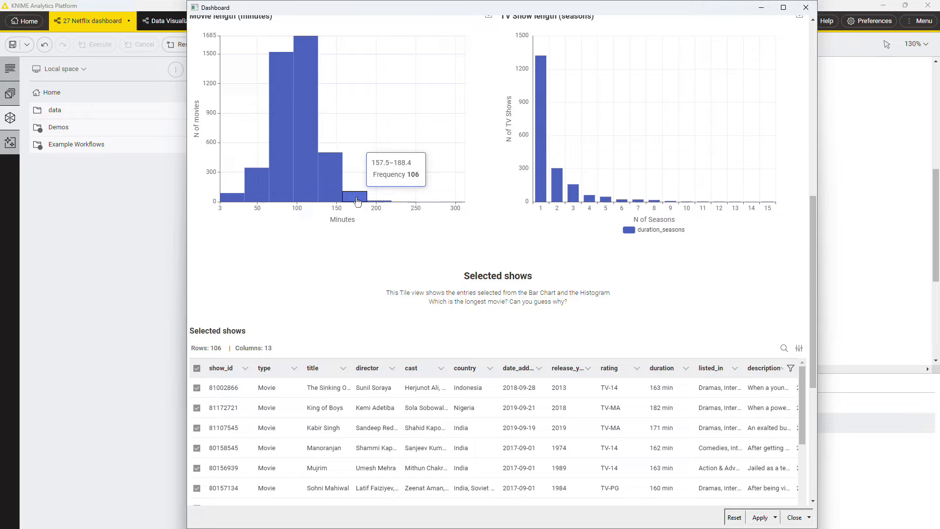
left_click(330, 176)
left_click(541, 166)
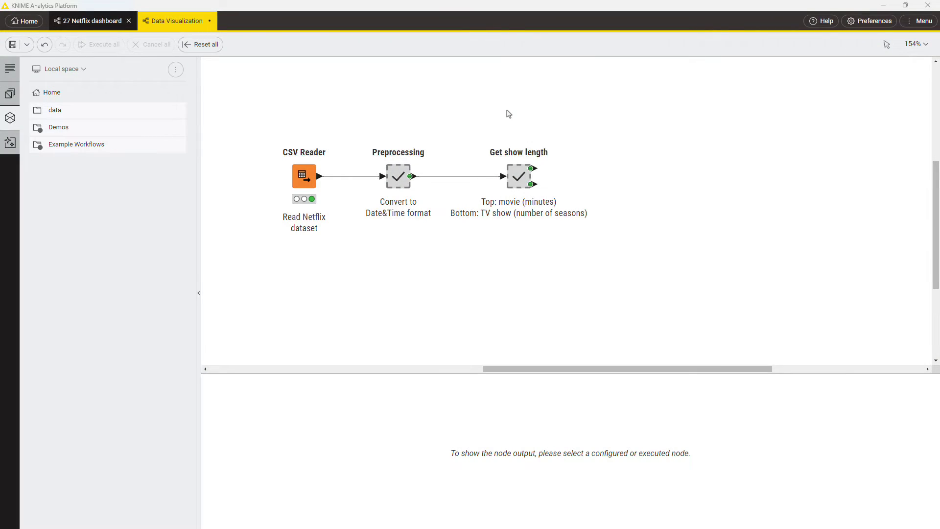
- Inspect the CSV Reader output table and Get show length's 4265-row movie output
left_click(302, 174)
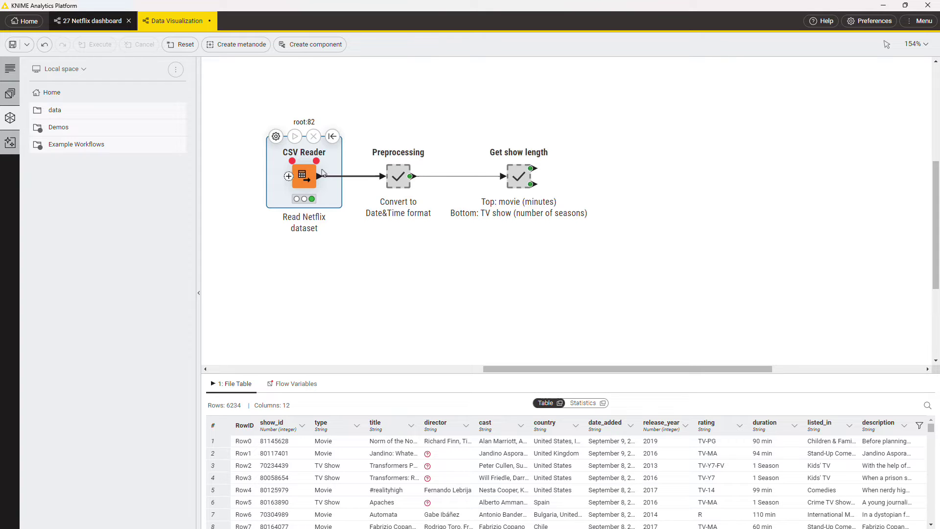
left_click(518, 174)
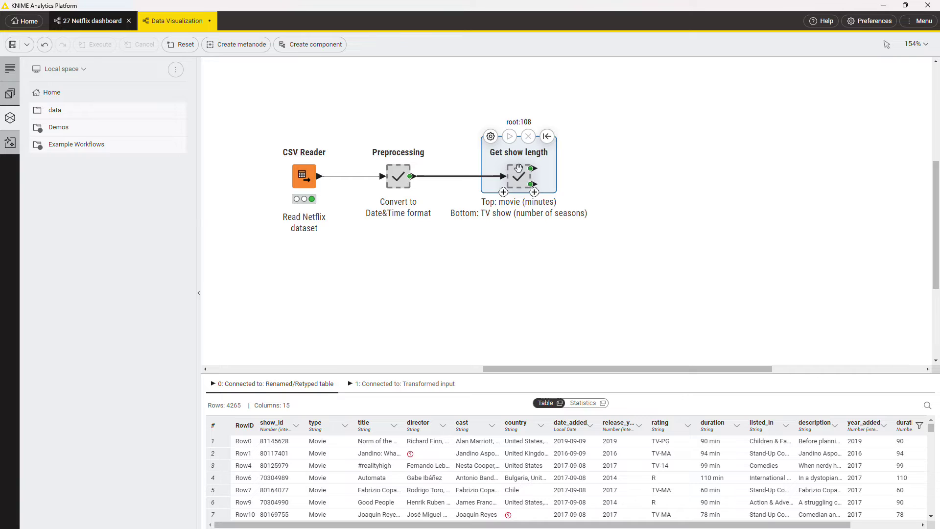
- Add a Histogram on the movie output with duration_minutes as dimension and execute it
left_click_drag(531, 168, 617, 142)
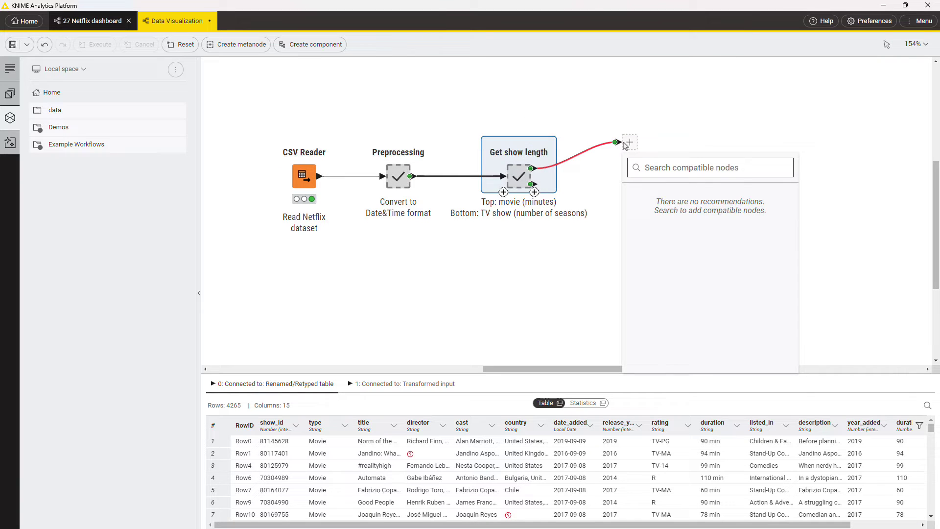
type("hist")
left_click(656, 218)
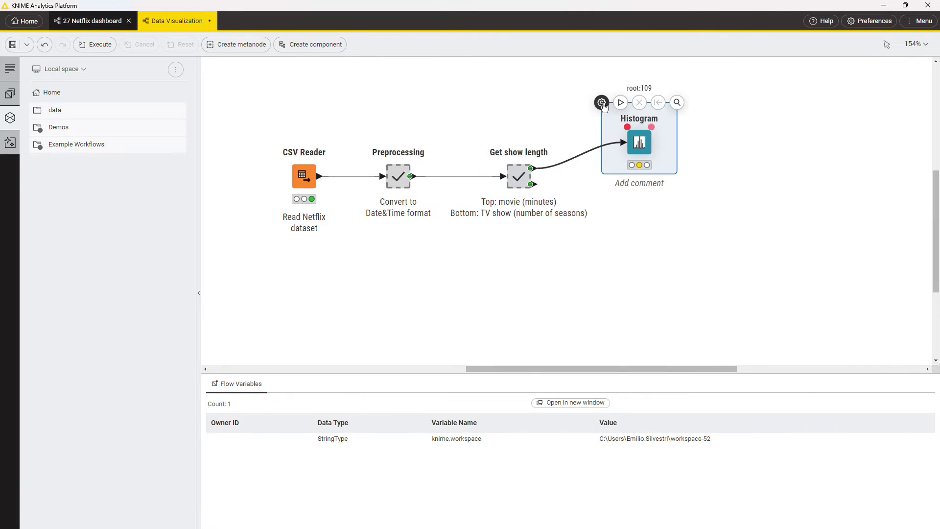
left_click(603, 104)
left_click(630, 144)
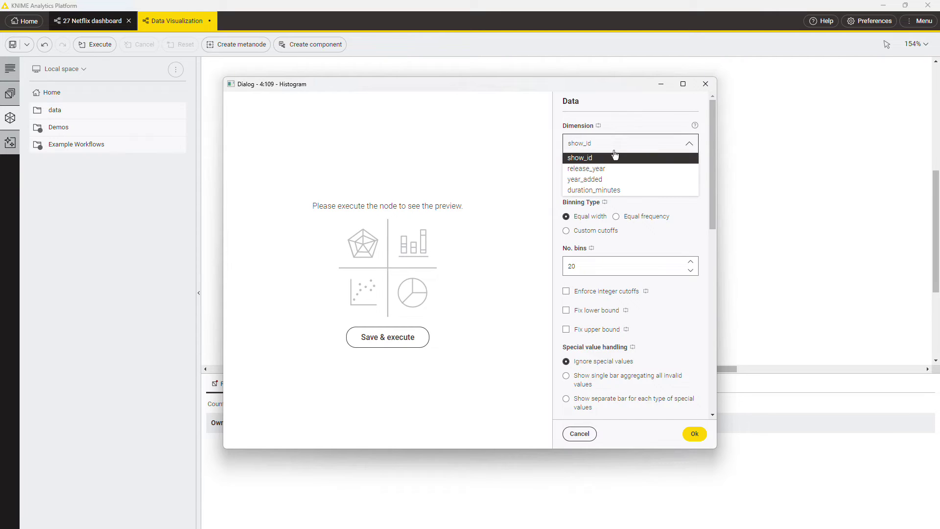
left_click(594, 190)
left_click(388, 337)
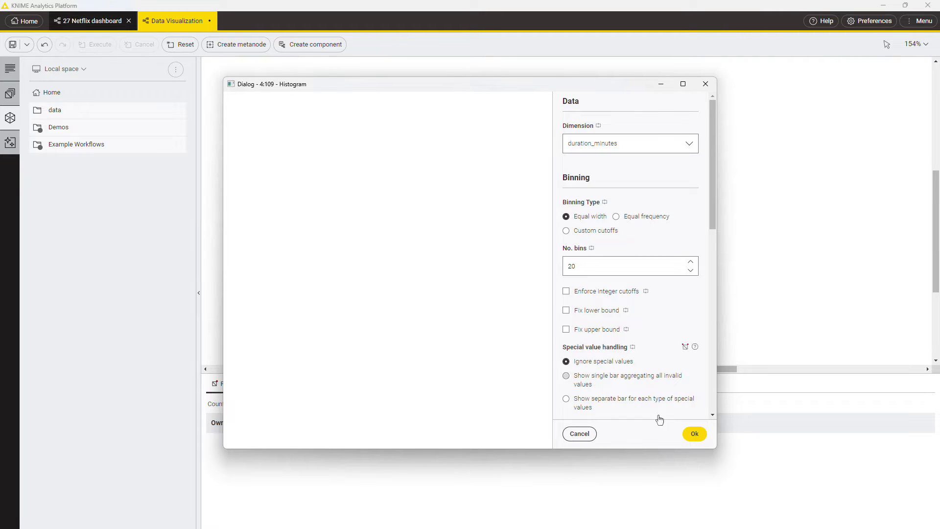
left_click(696, 435)
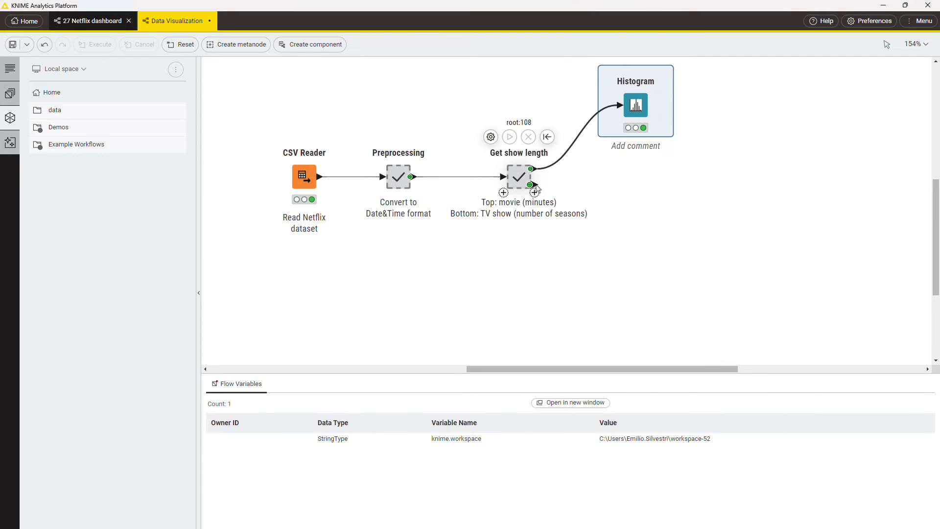
- Add a Bar Chart on the TV show output with duration_seasons as category dimension and execute it
left_click_drag(531, 185, 632, 225)
type("bar")
left_click(665, 295)
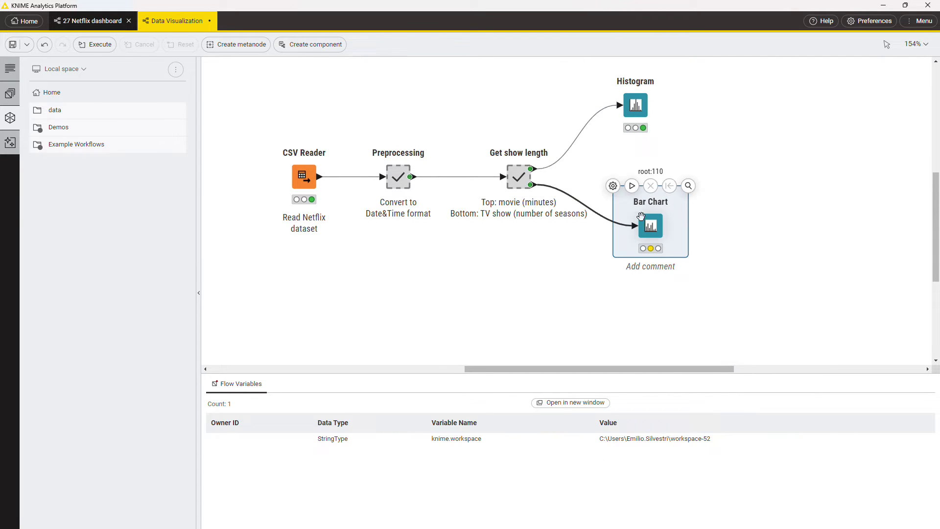
double_click(650, 225)
left_click(617, 144)
scroll(618, 191, "down", 3)
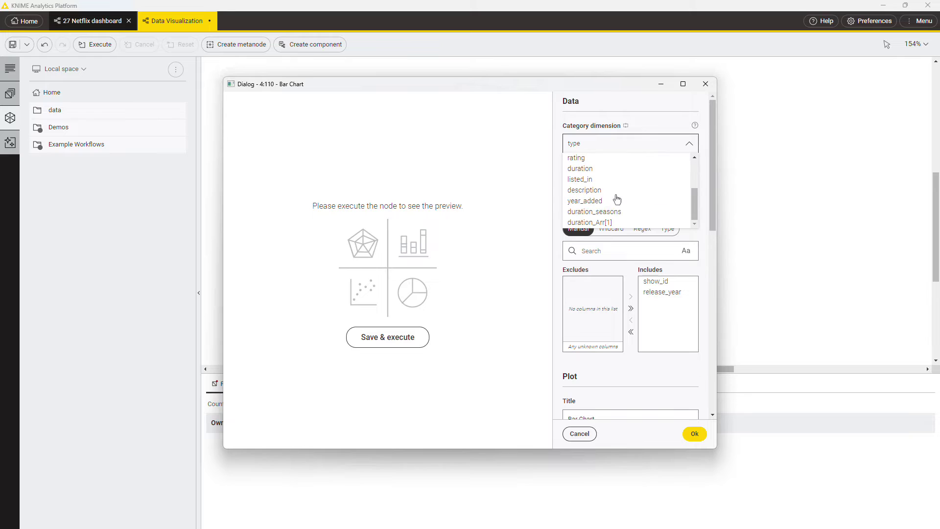
left_click(595, 212)
left_click(387, 337)
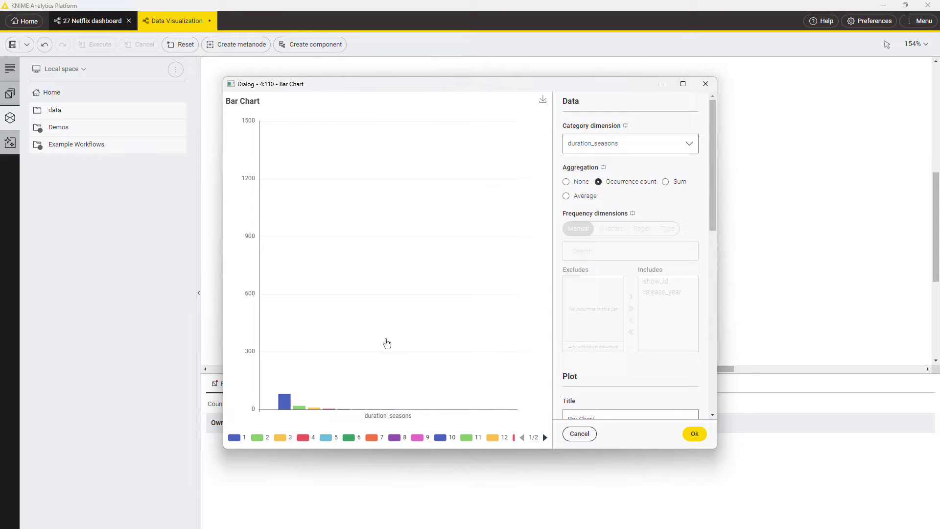
left_click(695, 434)
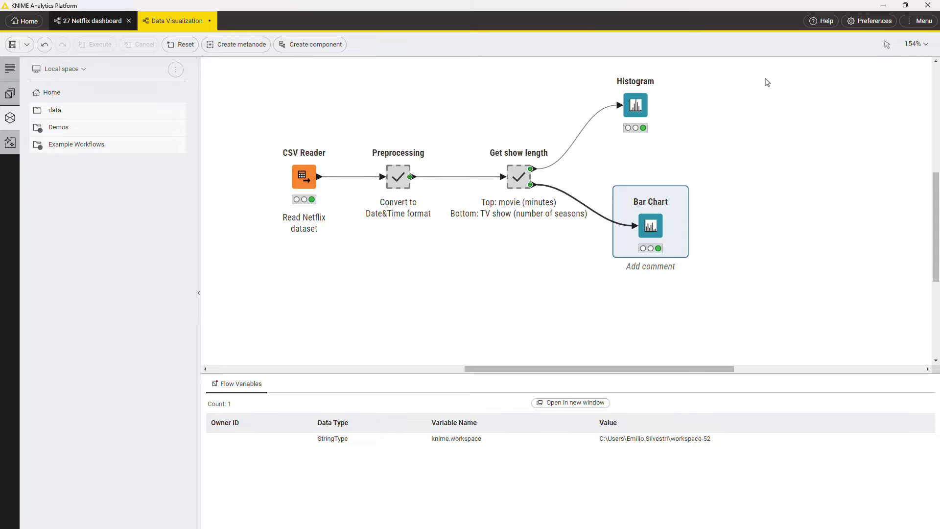
- Wrap the Histogram and Bar Chart nodes into a component and rename it Netflix Overview
left_click_drag(768, 81, 658, 260)
right_click(647, 222)
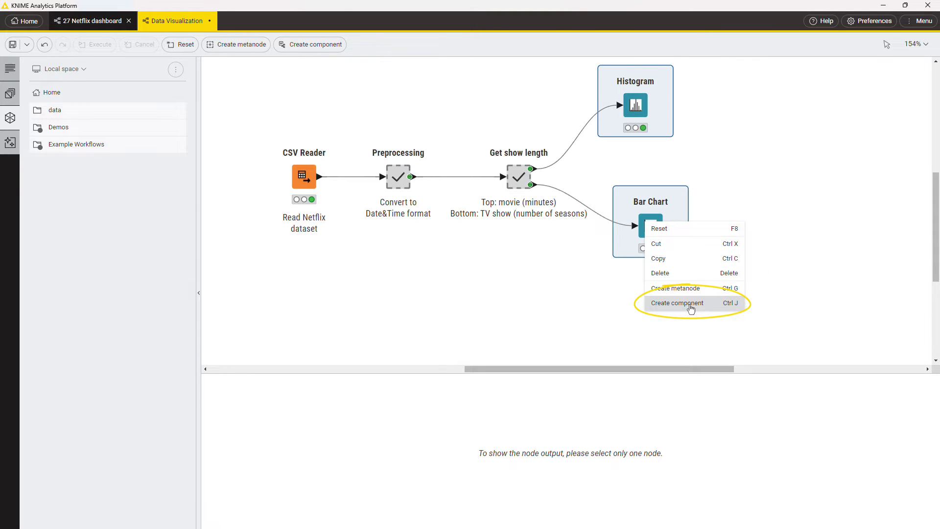
left_click(691, 307)
left_click(522, 304)
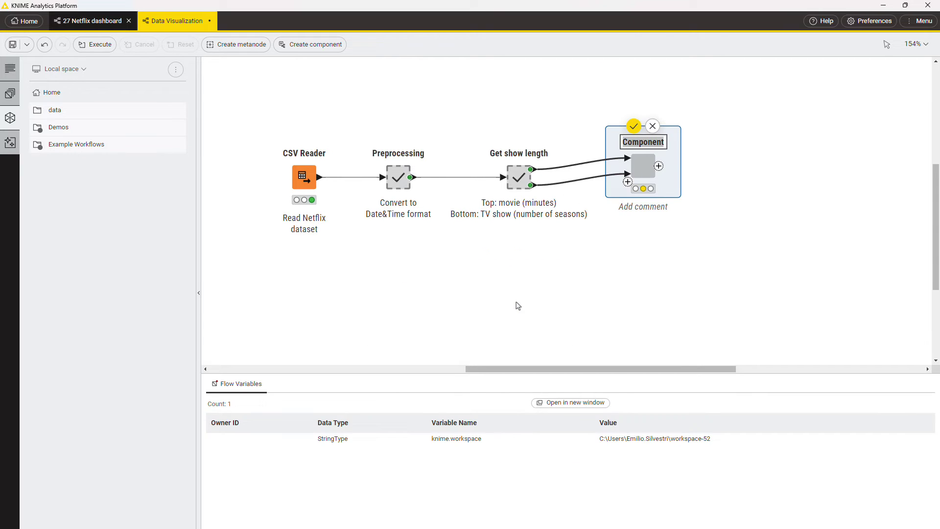
double_click(644, 142)
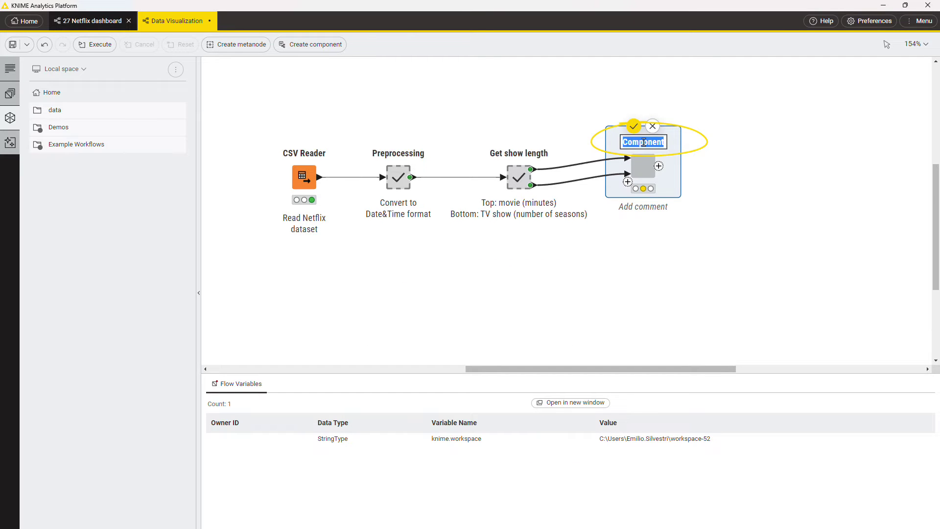
type("Netflix")
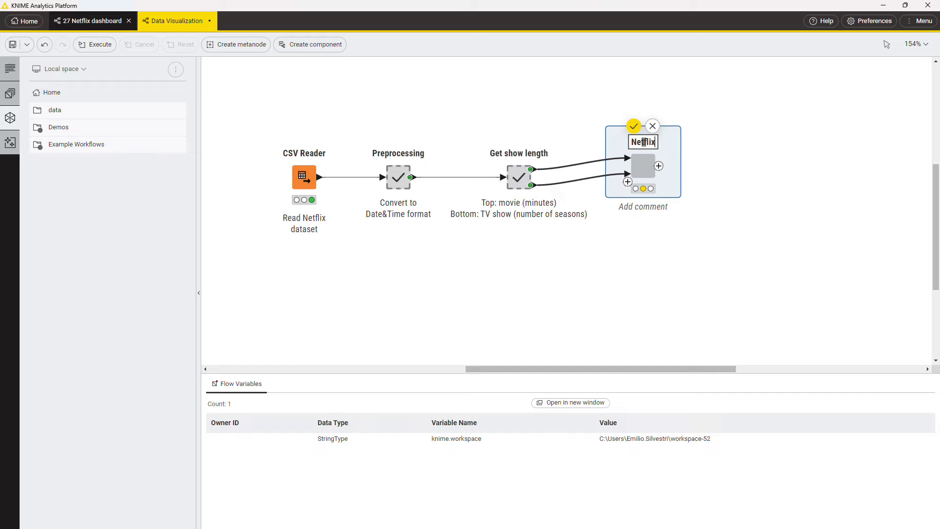
type(" Overview")
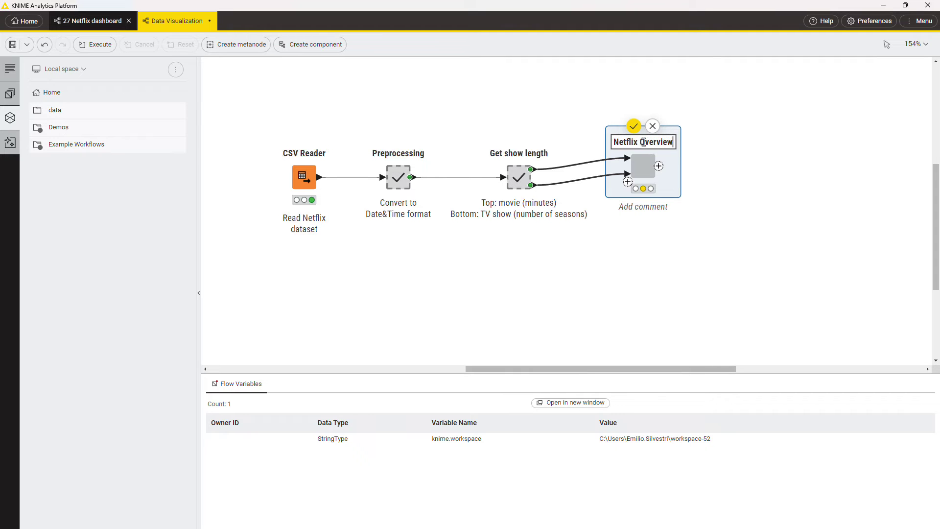
left_click(634, 126)
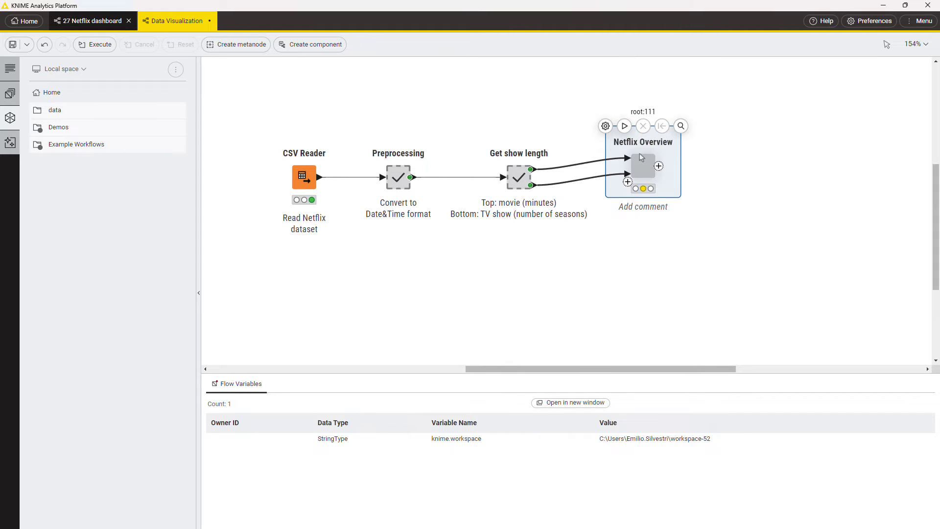
- View the Netflix Overview histogram above the seasons bar chart, then close the view
left_click(680, 127)
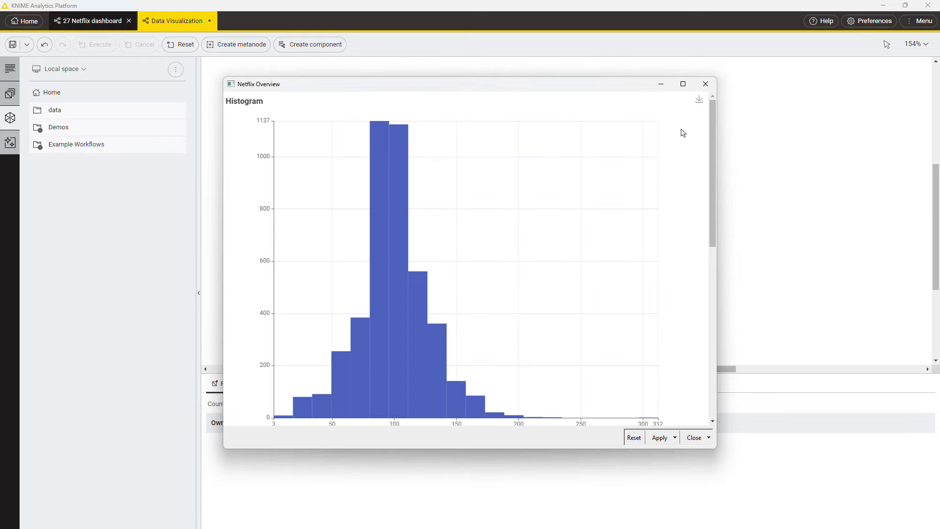
left_click_drag(712, 149, 715, 308)
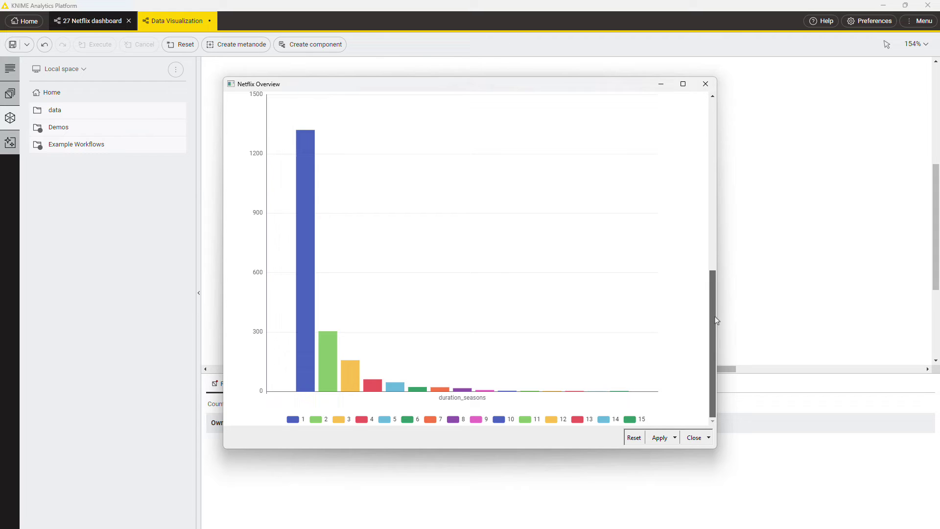
left_click(706, 84)
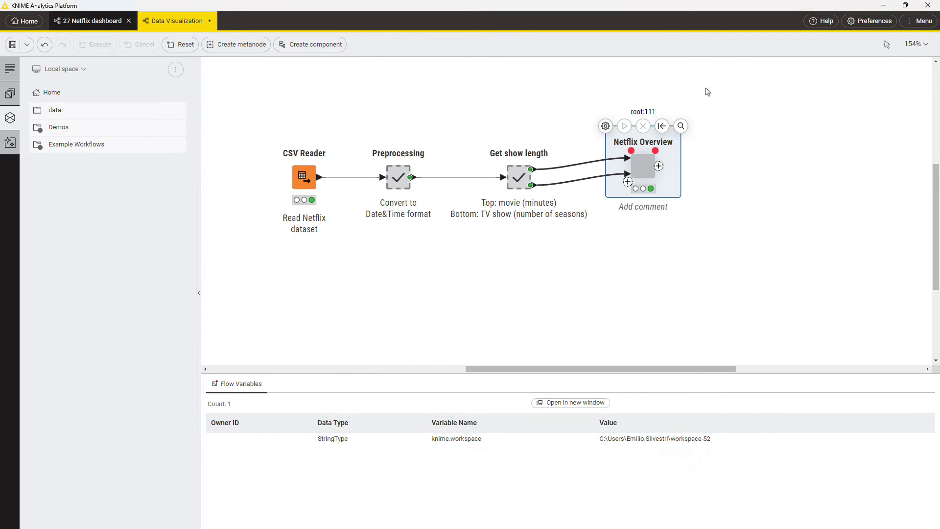
- Open the Netflix Overview component's inner workflow via its context menu
right_click(645, 163)
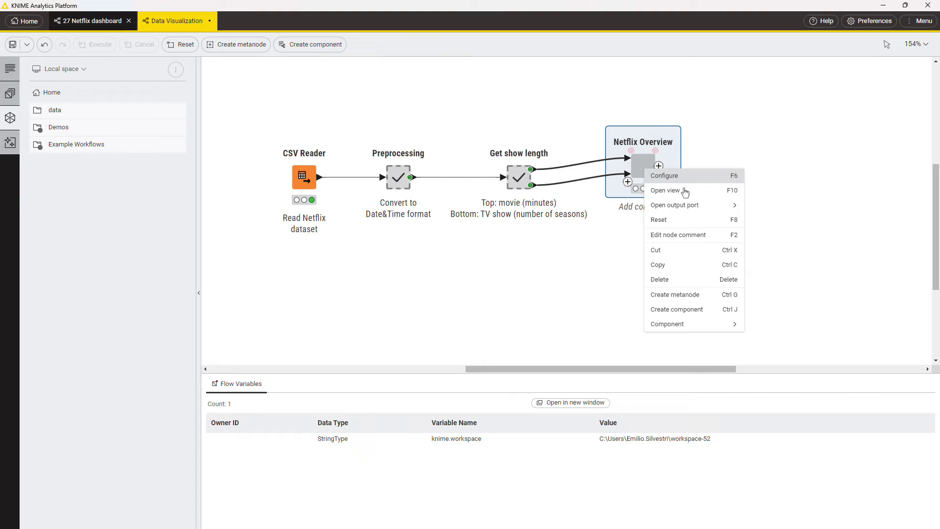
mouse_move(667, 325)
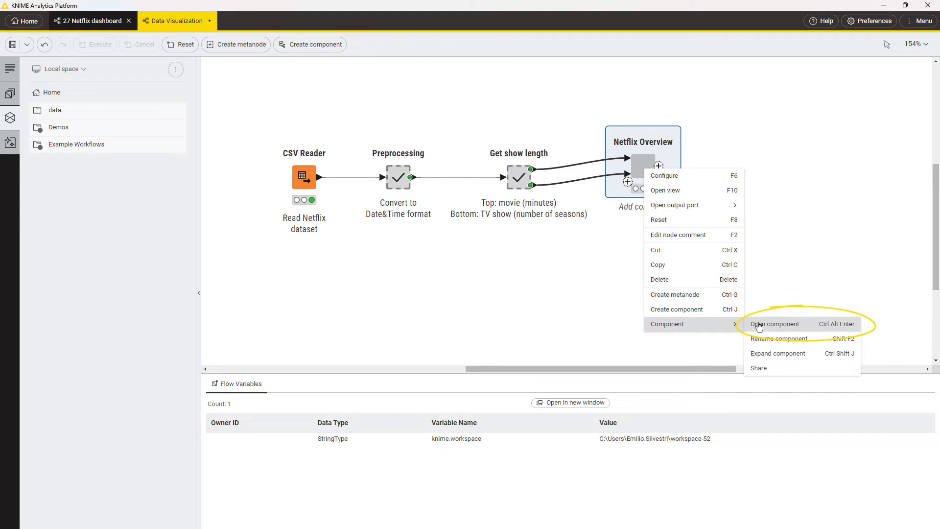
left_click(761, 326)
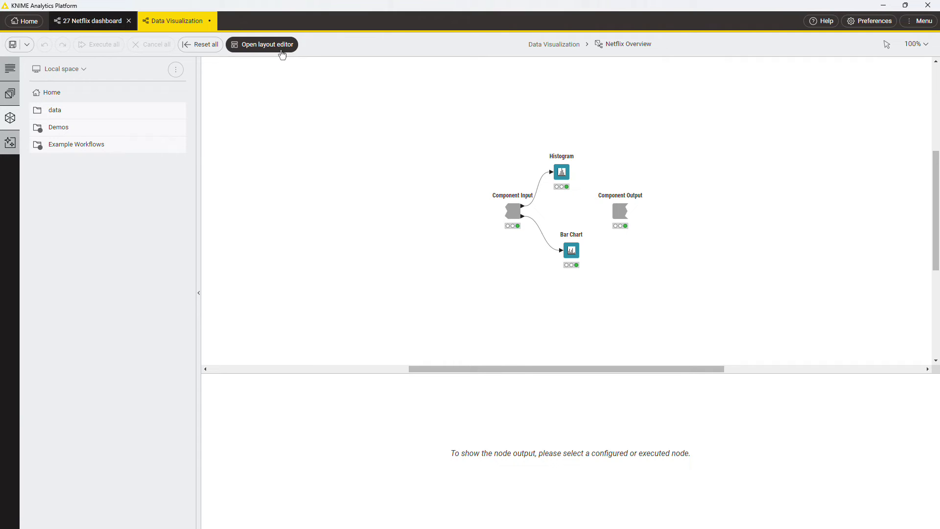
- Clear the layout, place Histogram and Bar Chart side by side in a two-column row, delete the empty row and finish
left_click(268, 44)
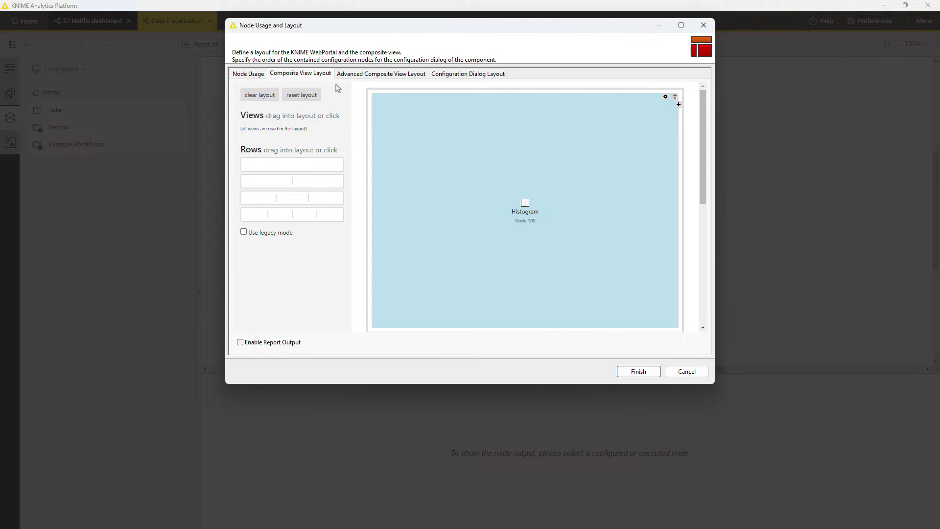
scroll(376, 163, "down", 4)
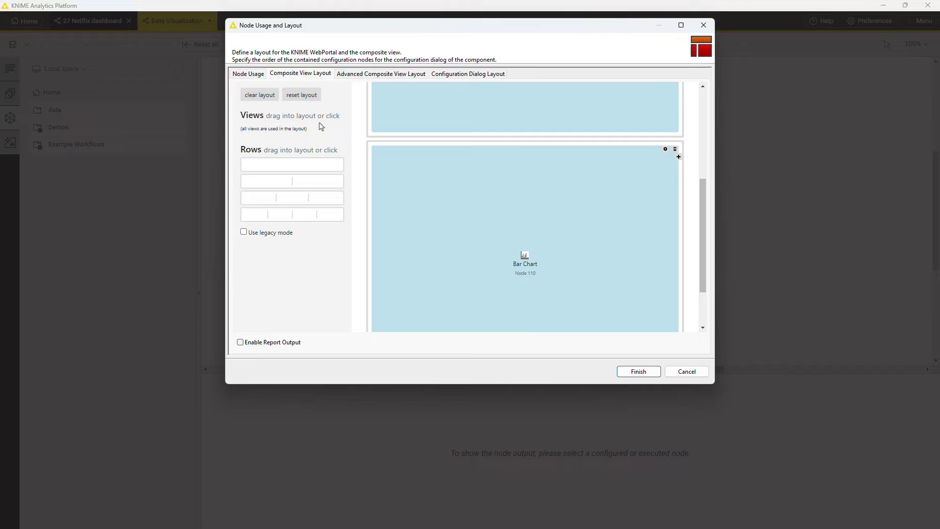
left_click(260, 95)
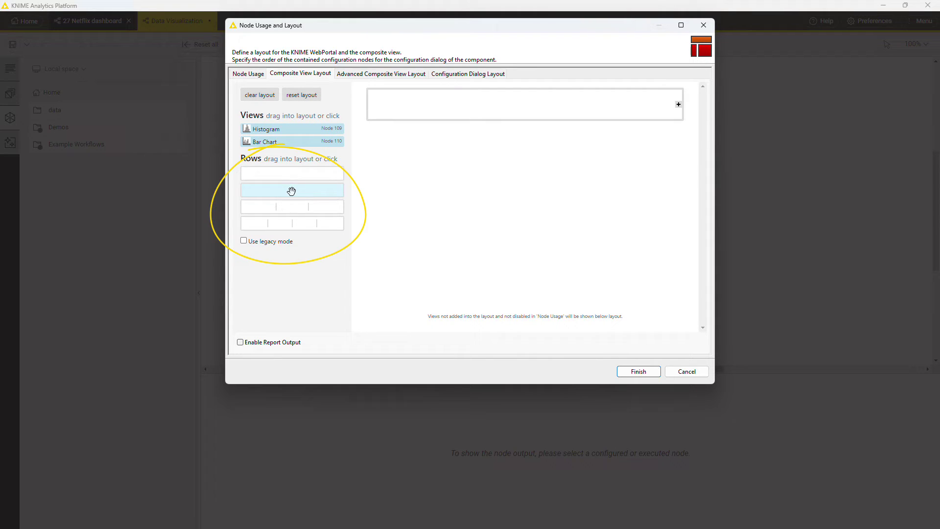
left_click_drag(292, 190, 462, 149)
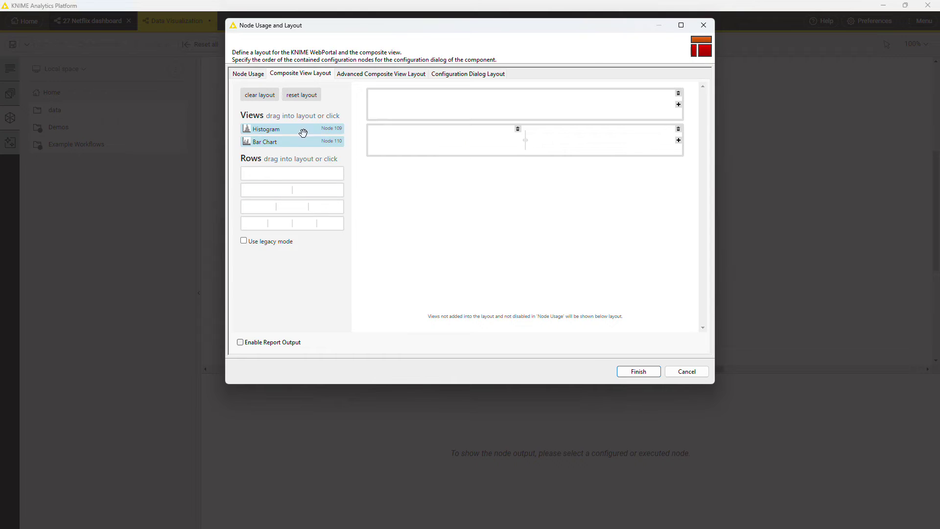
left_click_drag(266, 128, 425, 150)
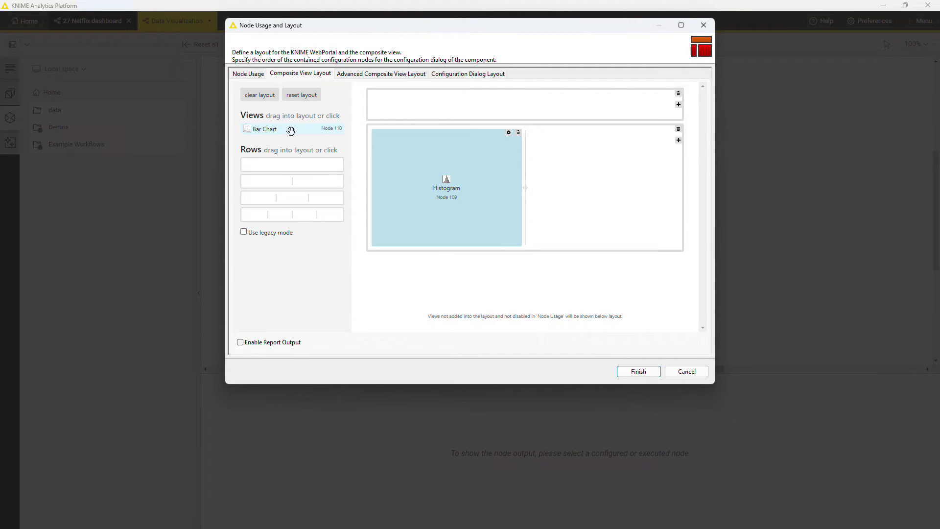
left_click_drag(265, 129, 586, 185)
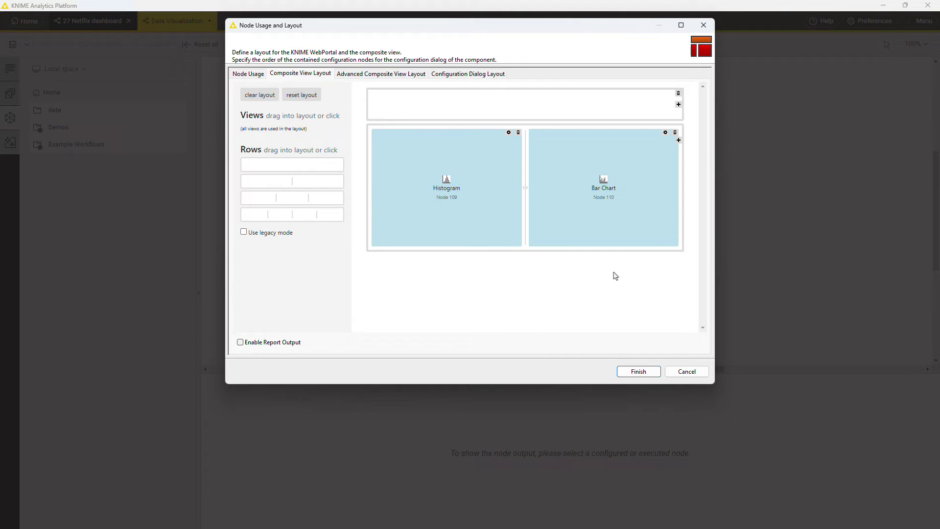
left_click(679, 96)
left_click(638, 370)
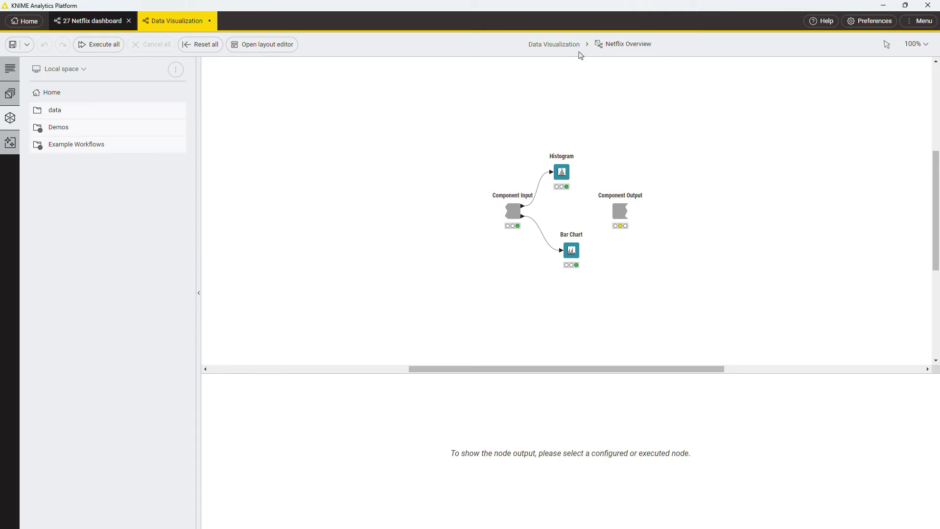
- Check the side-by-side component view, then add a Text Output Widget inside Netflix Overview
left_click(566, 44)
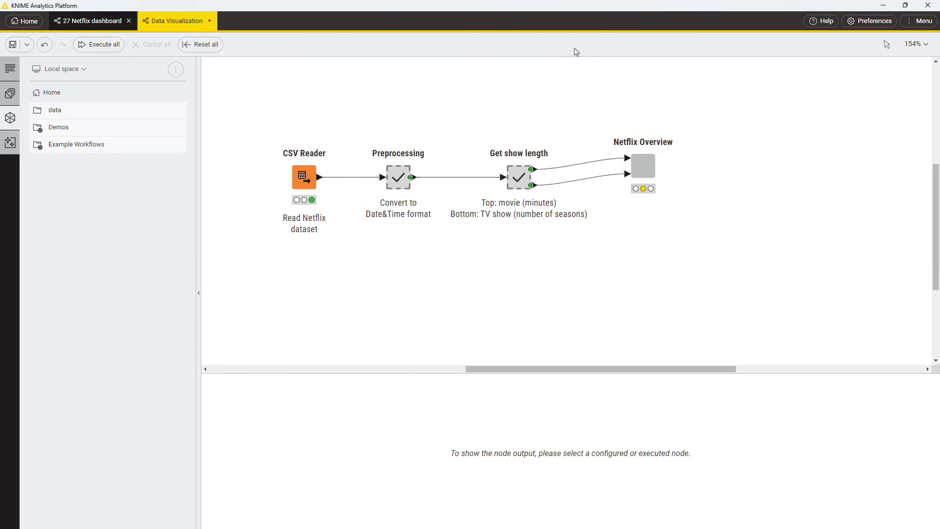
left_click(638, 164)
left_click(681, 127)
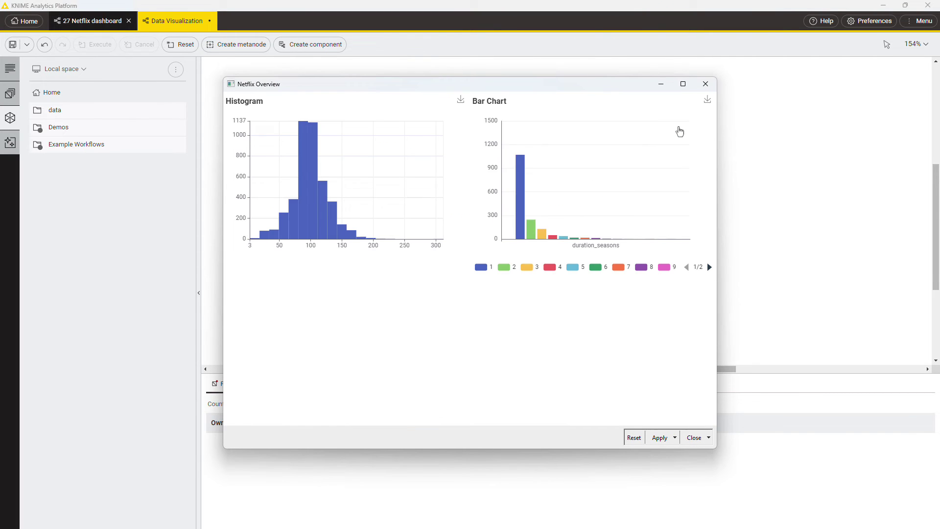
left_click(707, 85)
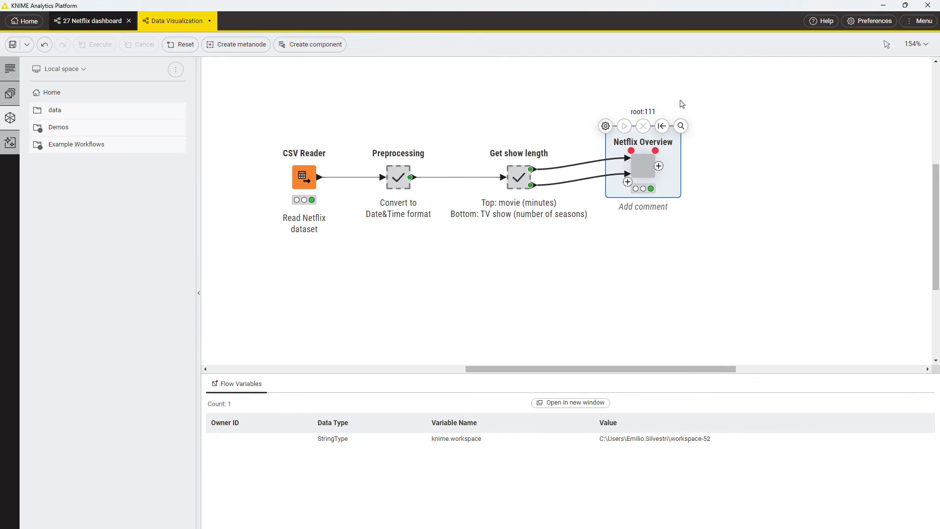
double_click(645, 159)
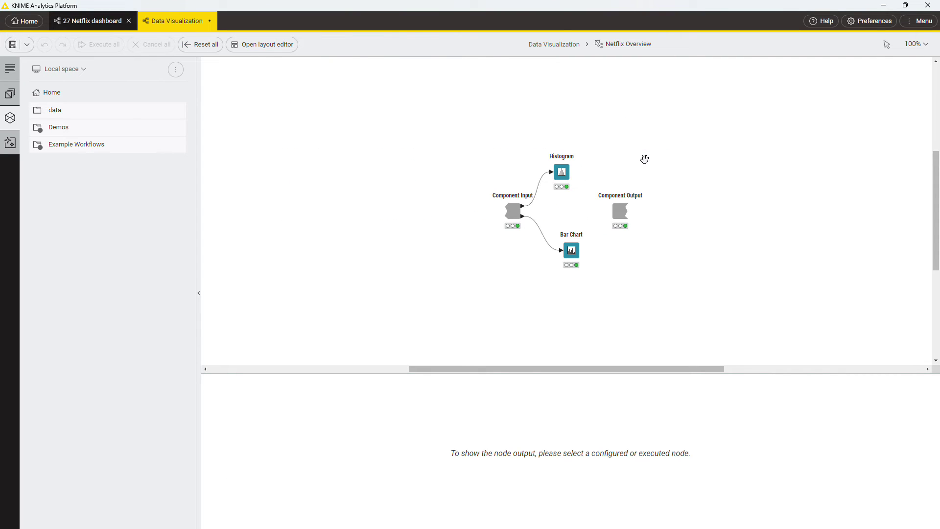
left_click(10, 118)
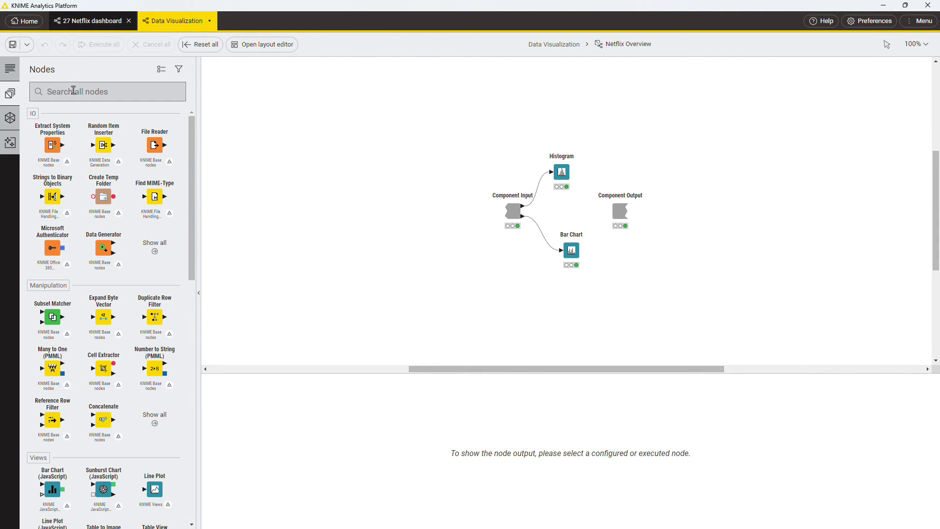
left_click(74, 92)
type("text")
left_click_drag(107, 148, 672, 145)
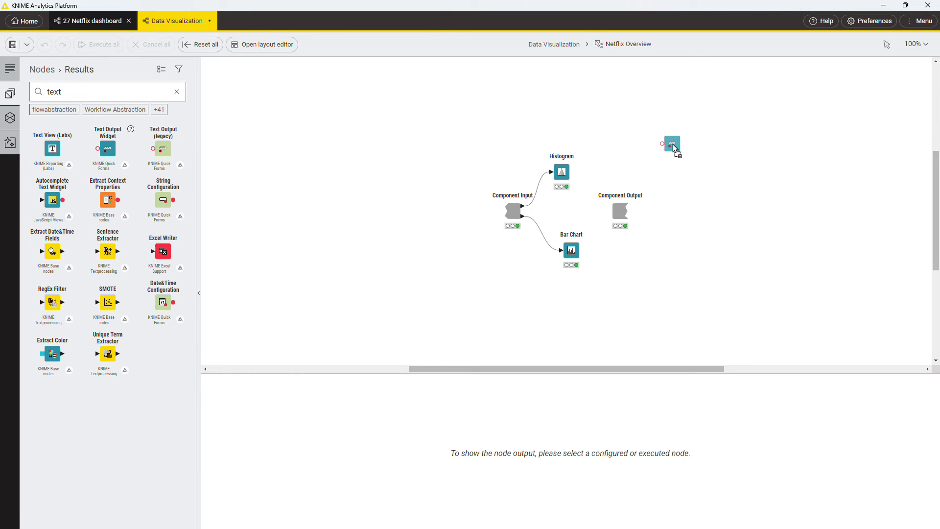
- Set the widget text to <h1>Netflix Overview</h1> with Html format
double_click(672, 145)
type("<h1>Net")
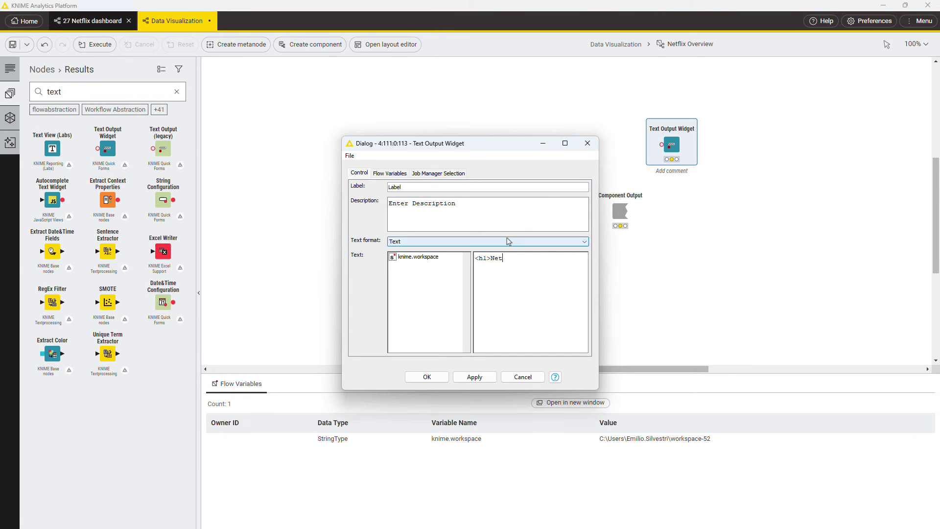
type("flix Overview</h1>")
double_click(411, 186)
key("BackSpace")
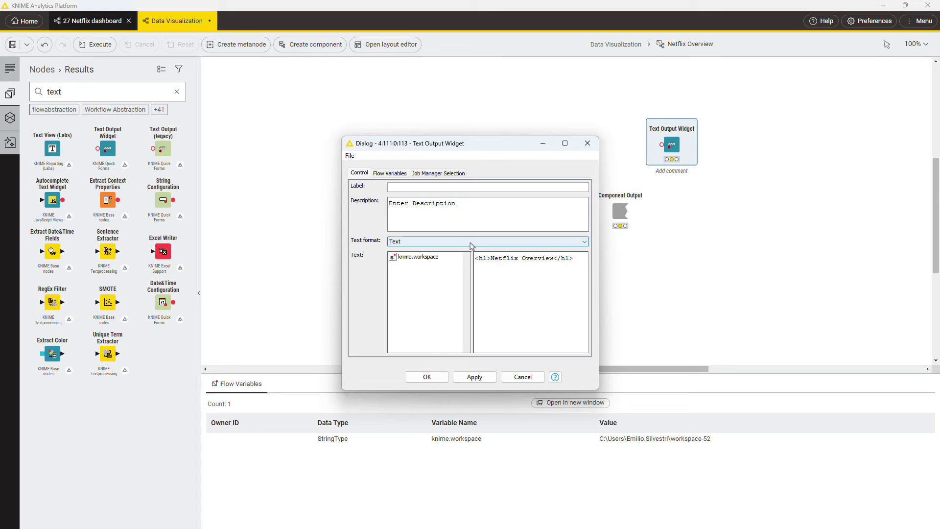
left_click(471, 243)
left_click(411, 262)
left_click(427, 376)
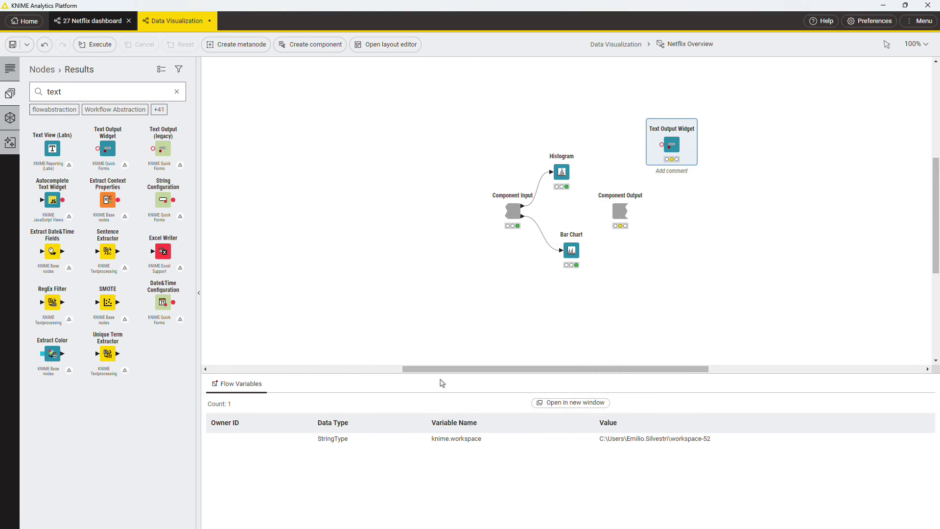
- Place the Text Output Widget in a new row above the charts and finish the layout
left_click(391, 44)
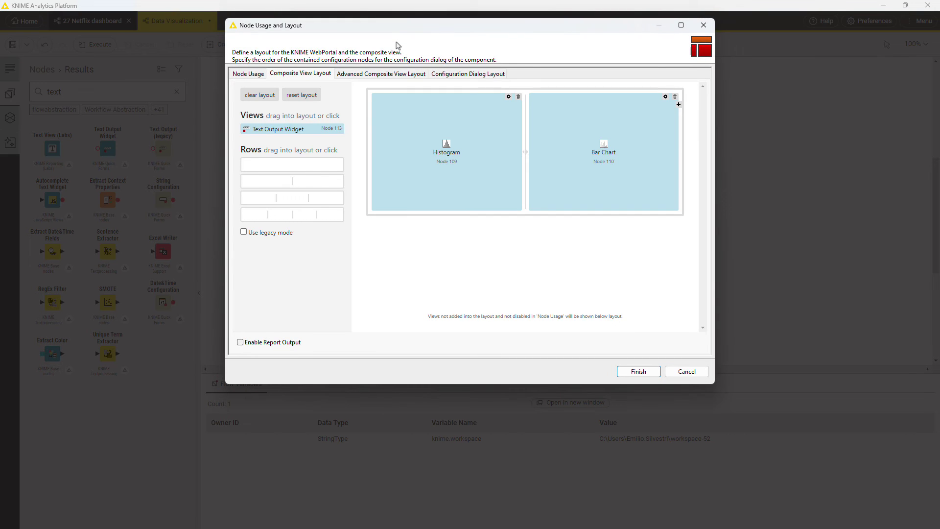
left_click_drag(292, 165, 524, 91)
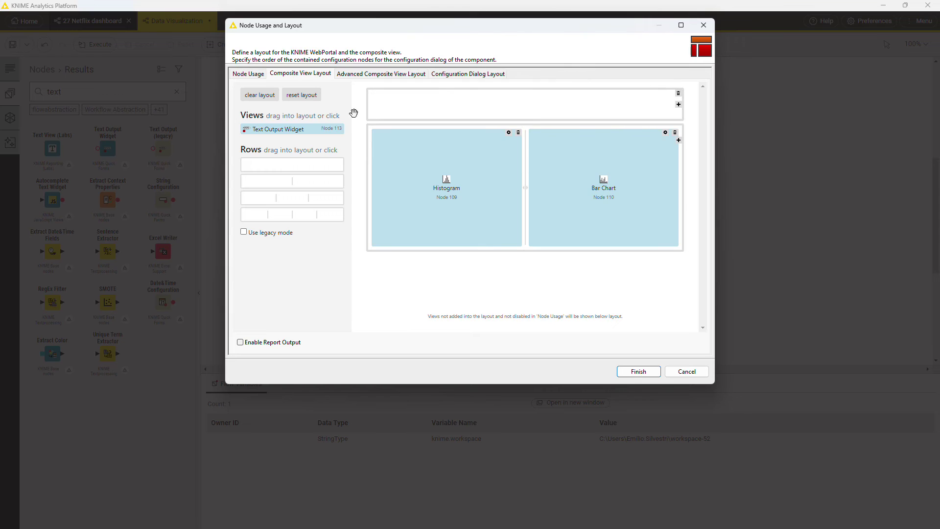
left_click_drag(278, 130, 525, 102)
left_click(638, 370)
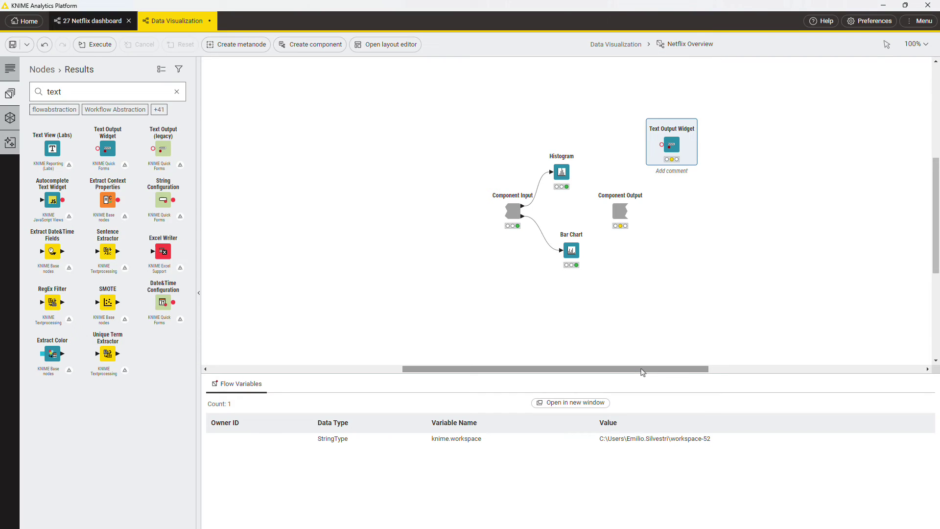
- Return to the Data Visualization workflow and view Netflix Overview with its heading above the charts
left_click(625, 44)
left_click(647, 155)
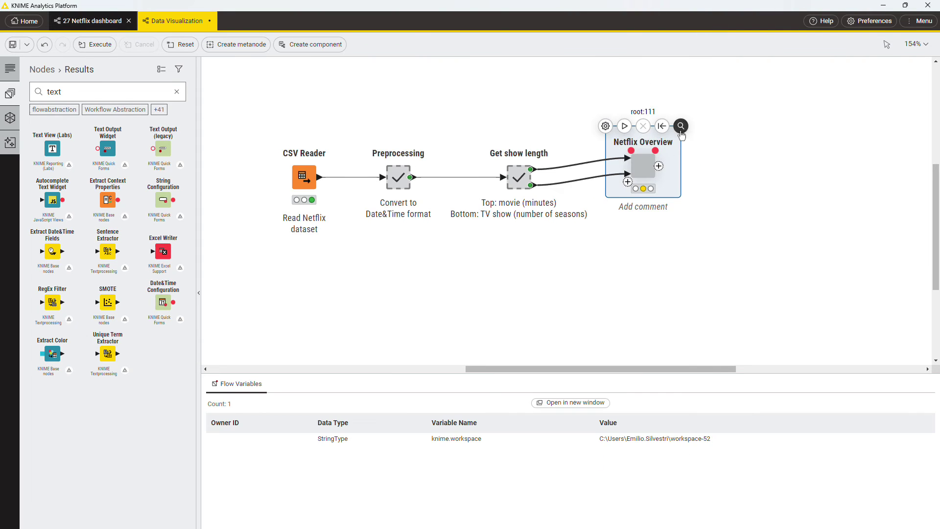
left_click(679, 126)
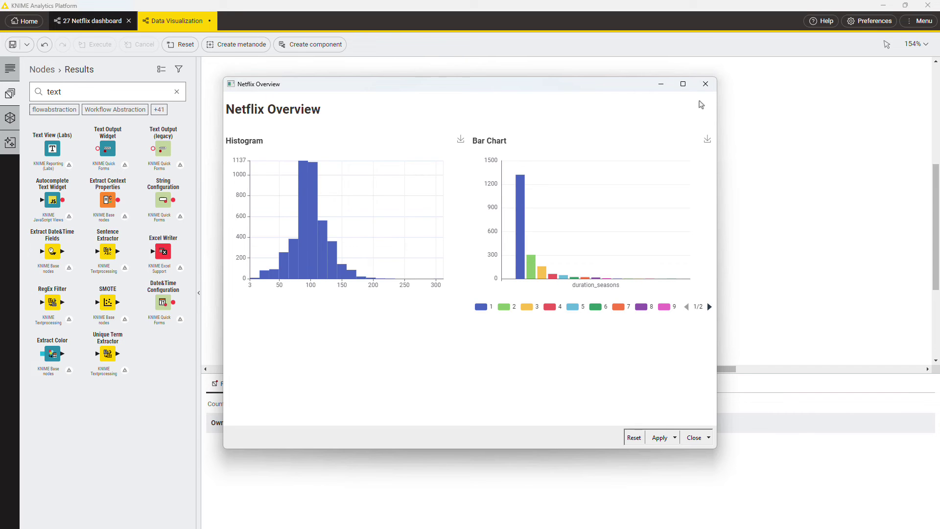
- Return to the 27 Netflix dashboard workflow and enter the Dashboard component's inner workflow
left_click(705, 84)
left_click(92, 21)
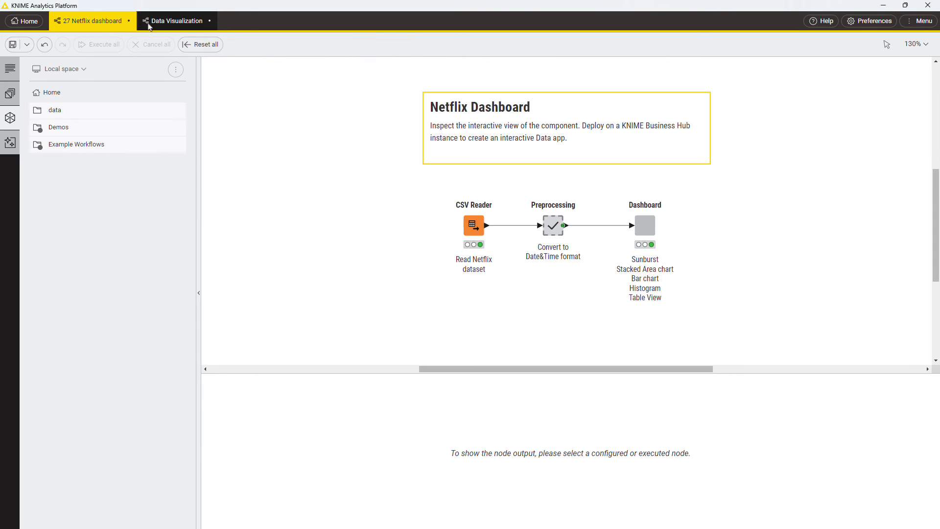
left_click(645, 226)
double_click(646, 227)
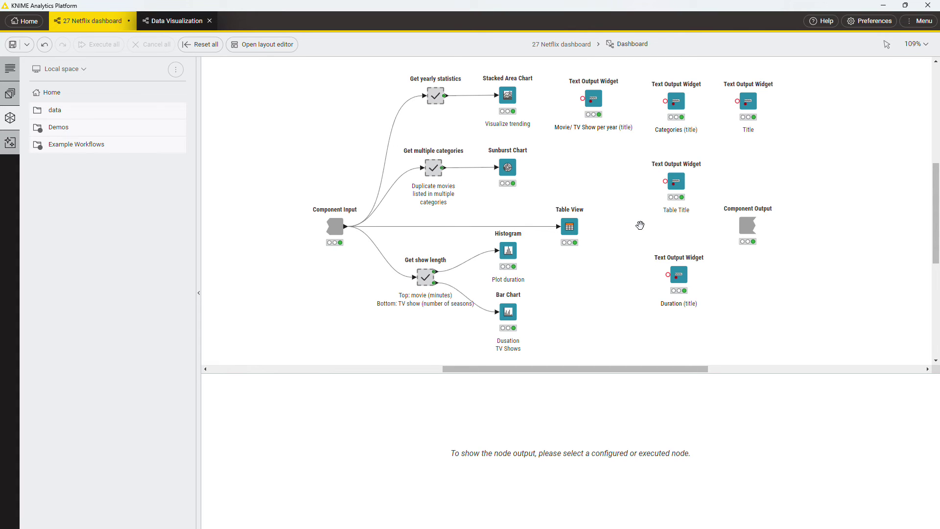
- Bring up the Table View node's settings to review interactivity and selection options
left_click(571, 225)
left_click(543, 198)
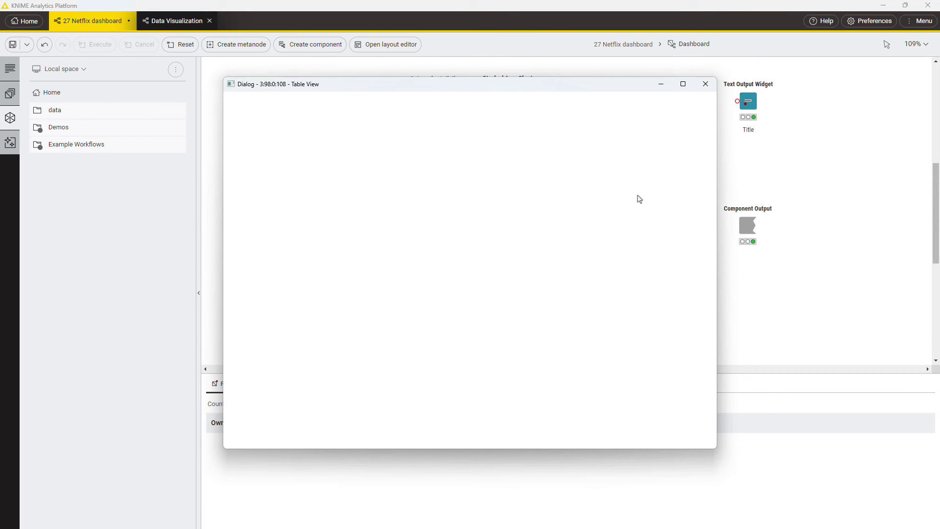
left_click_drag(714, 157, 712, 332)
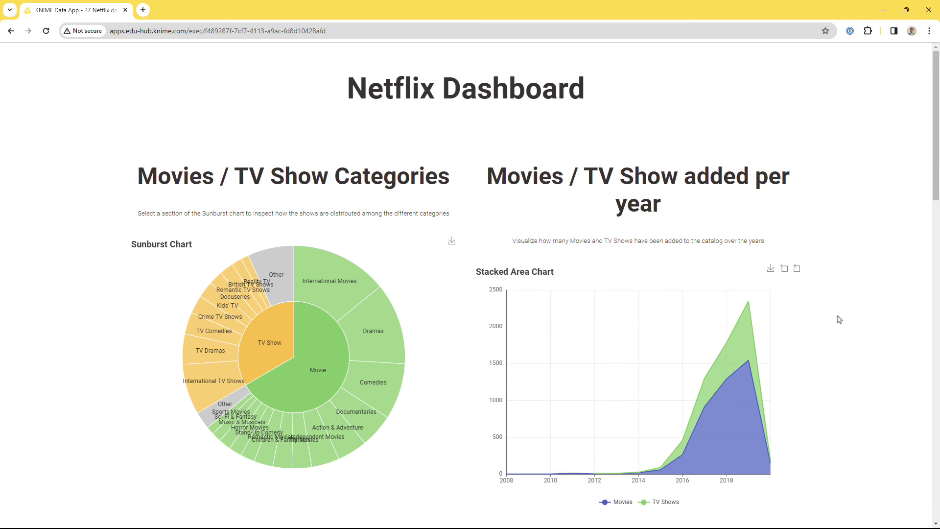
scroll(839, 320, "down", 3)
scroll(840, 320, "down", 3)
scroll(839, 320, "down", 3)
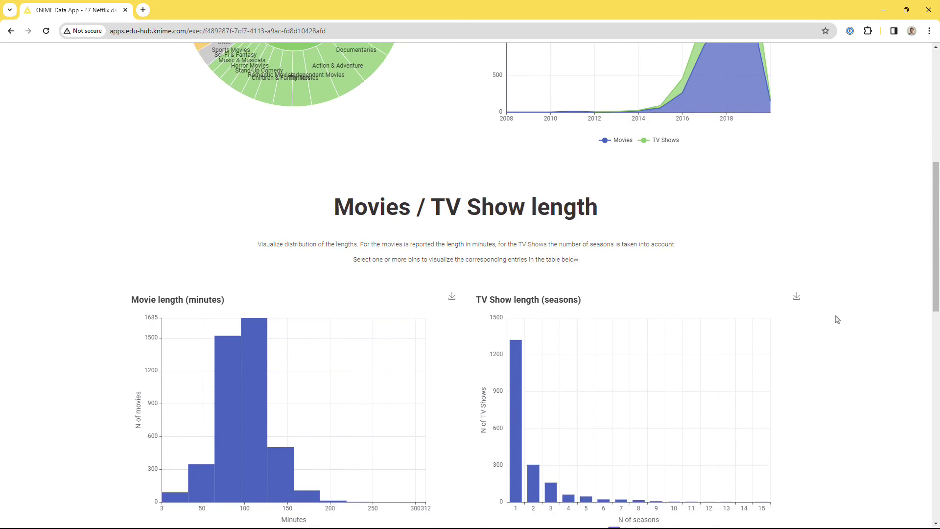
scroll(838, 320, "down", 2)
scroll(837, 320, "down", 3)
scroll(836, 319, "down", 2)
scroll(836, 320, "down", 2)
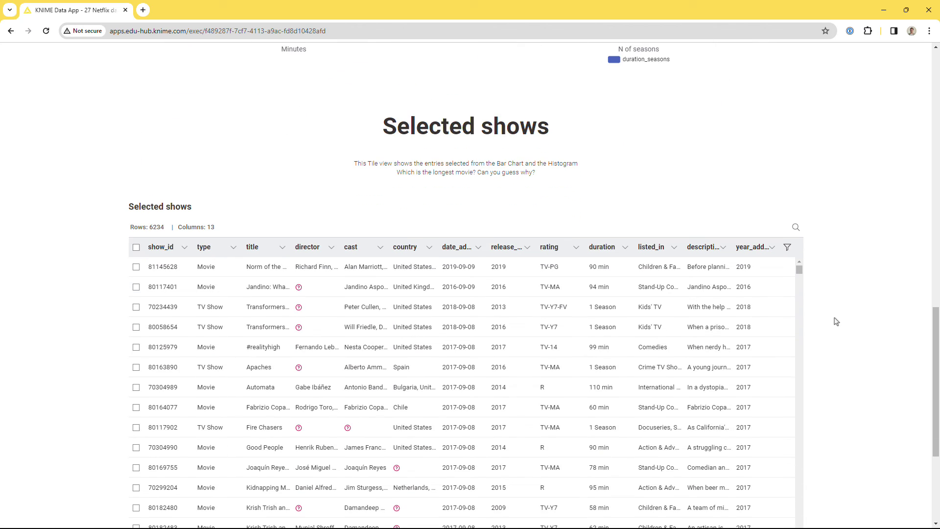